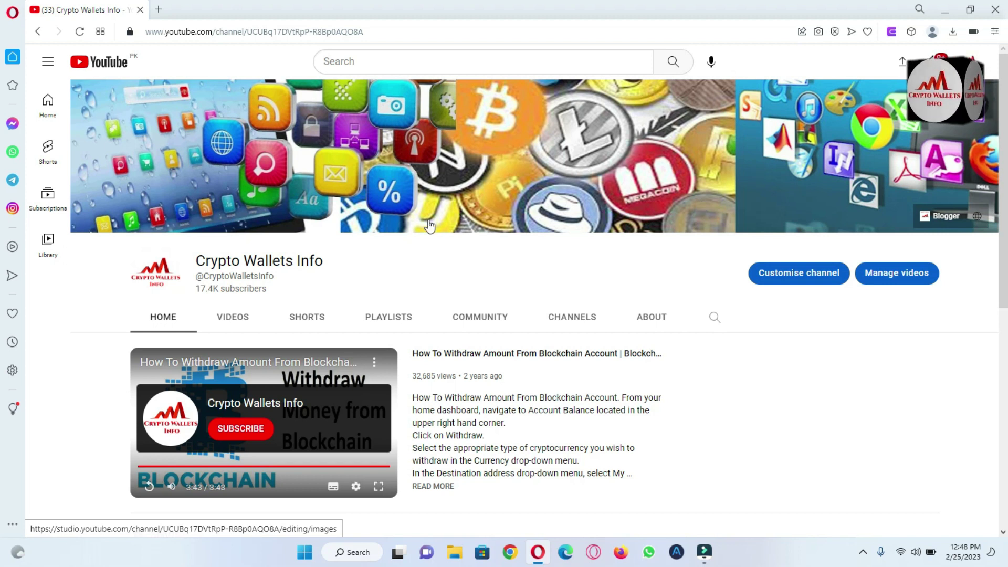
Step: Show the Crypto Wallets Info channel's Videos tab, browse the uploads, and return to the page top
left_click(234, 324)
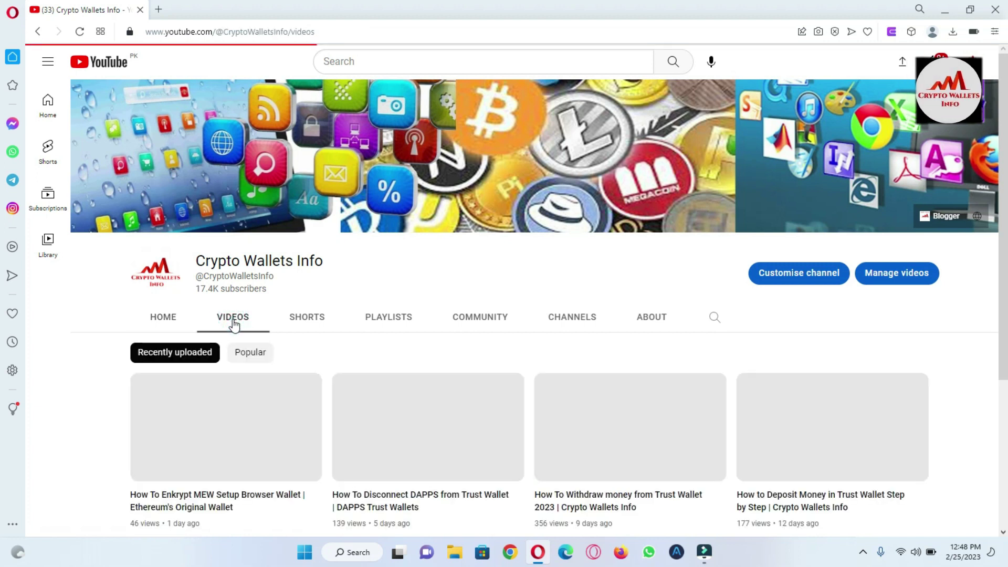
scroll(1004, 178, "down", 2)
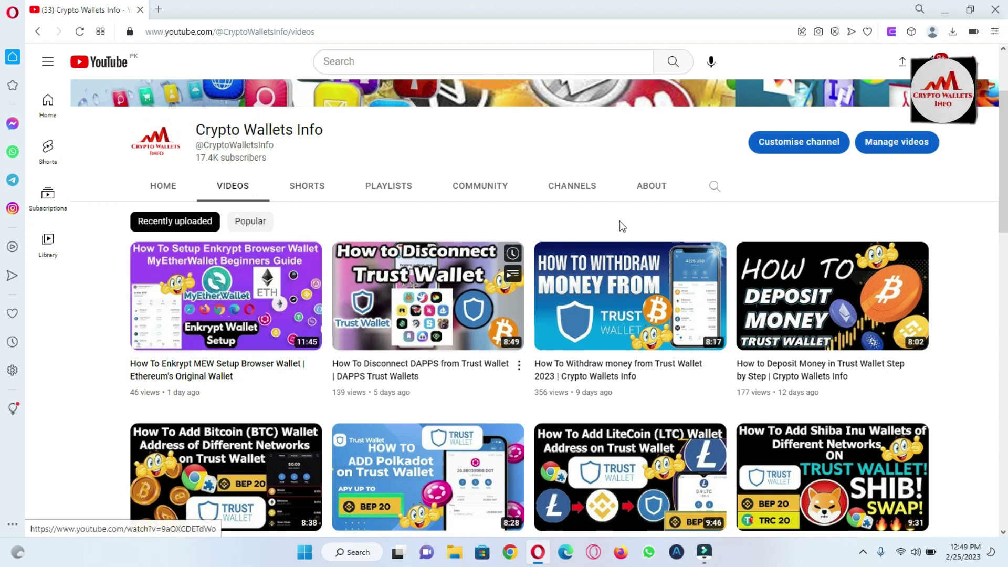
key("Home")
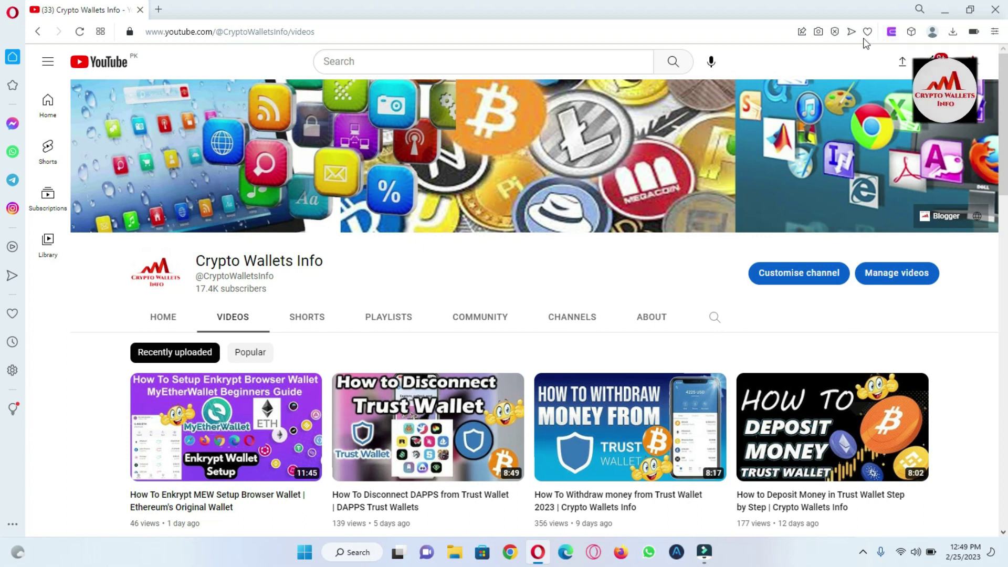
Step: Open the Enkrypt wallet from the toolbar and unlock it with the account password
left_click(890, 33)
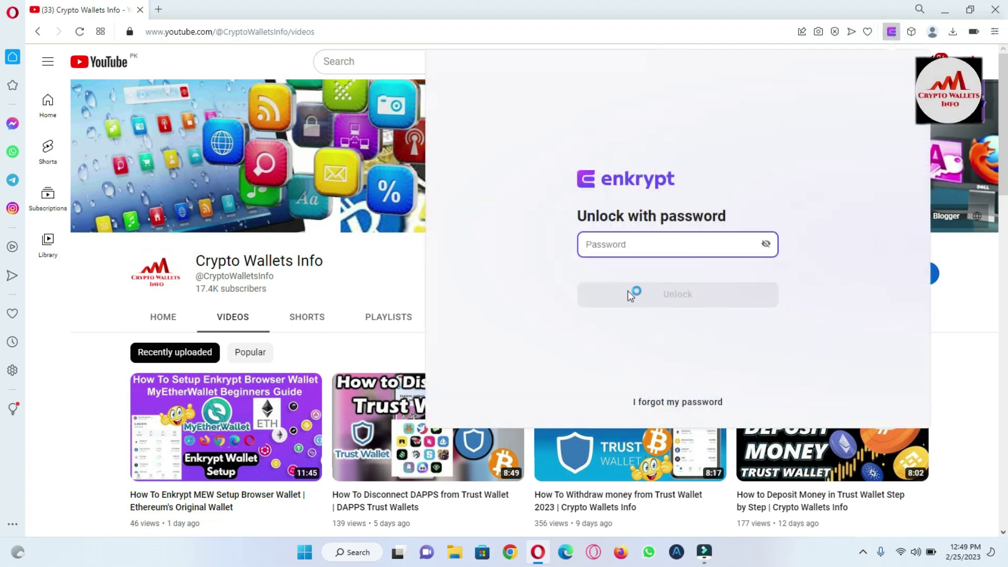
left_click(642, 246)
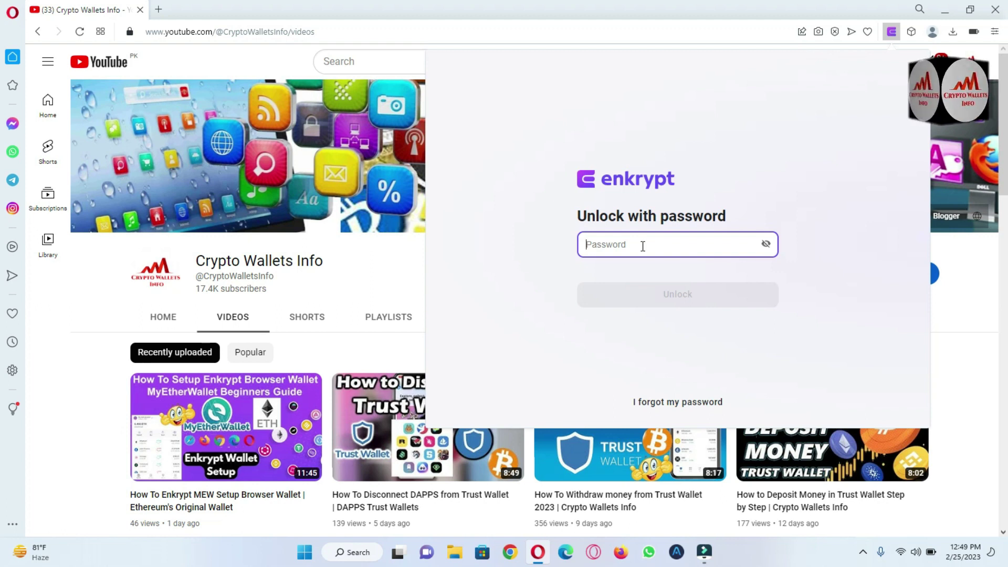
type("•••••••••••")
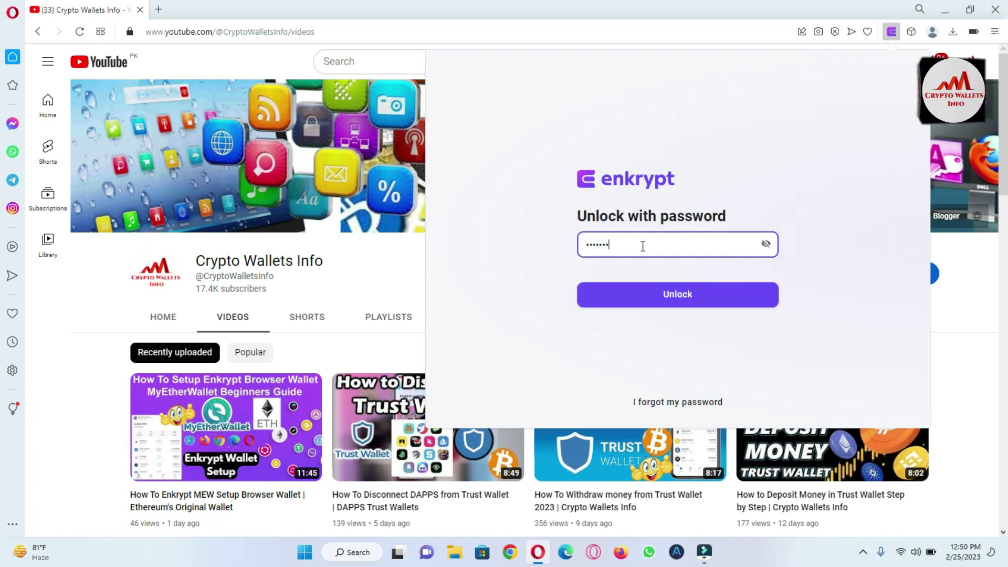
type("••")
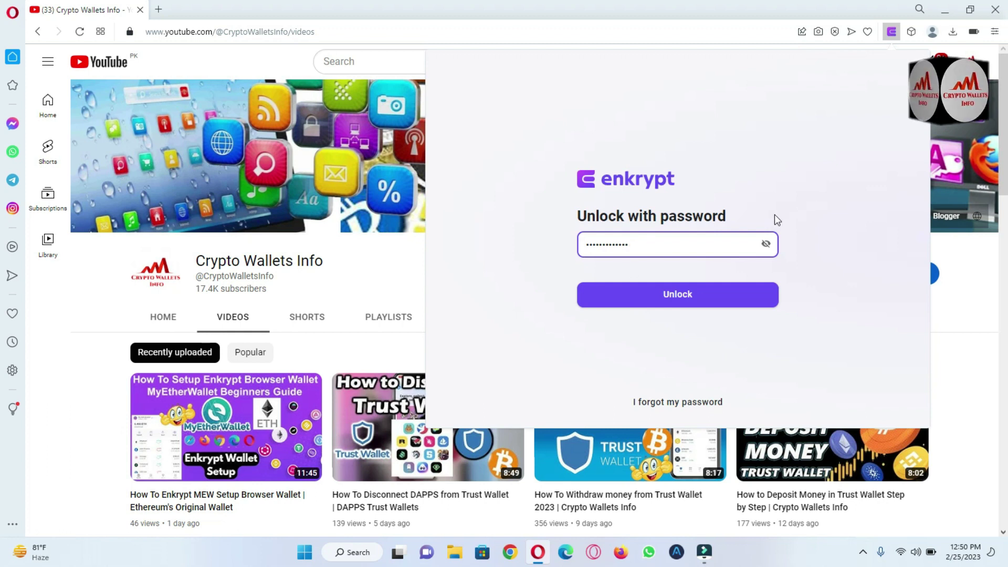
left_click(677, 297)
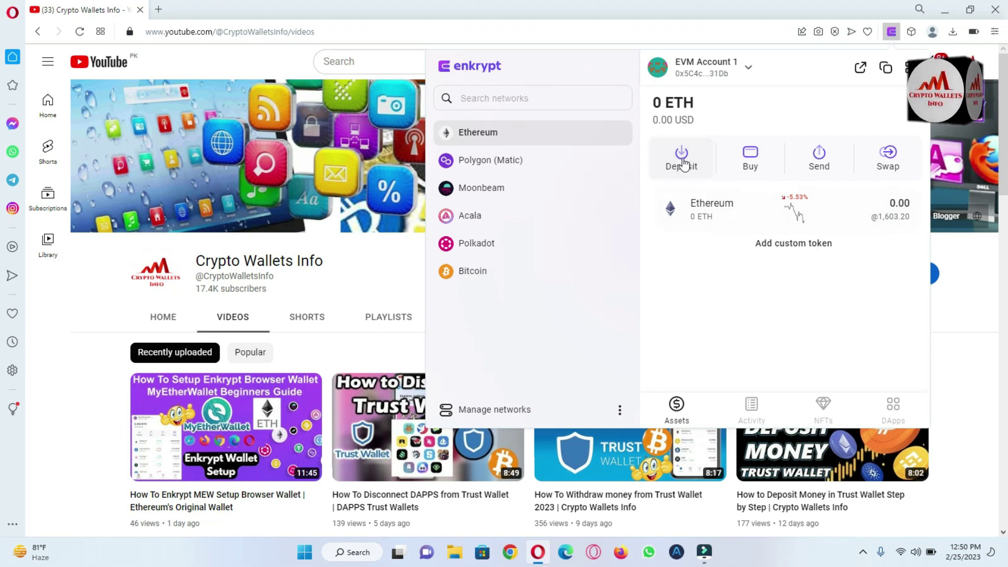
Step: Open the Ethereum account's Deposit view to show its receiving address and QR code
left_click(683, 161)
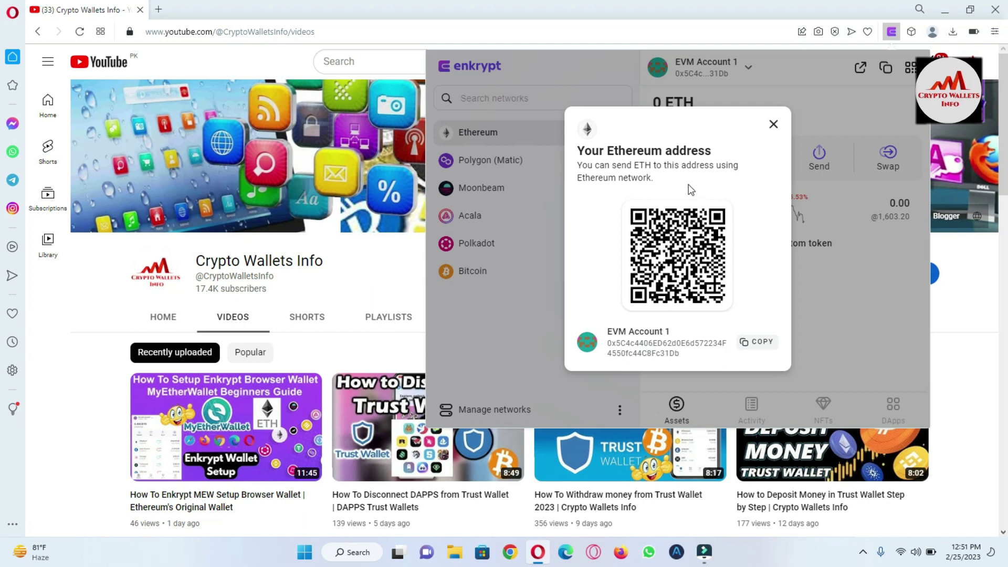
Step: Copy the EVM Account 1 Ethereum address and start a Windows search
left_click(762, 344)
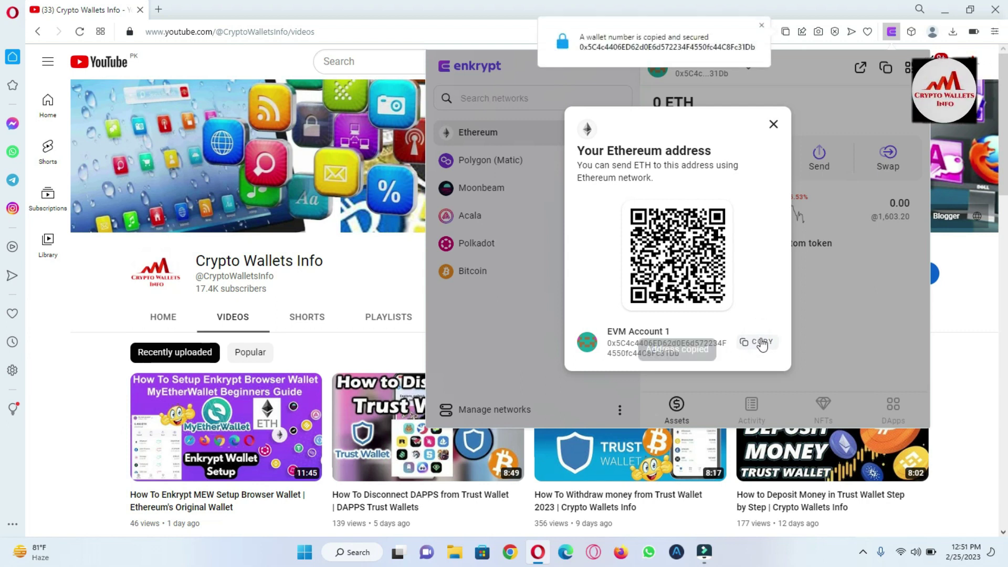
left_click(358, 552)
Step: Launch Notepad and write an 'ETH Wallet Address' heading with the Ethereum address pasted below
type("n")
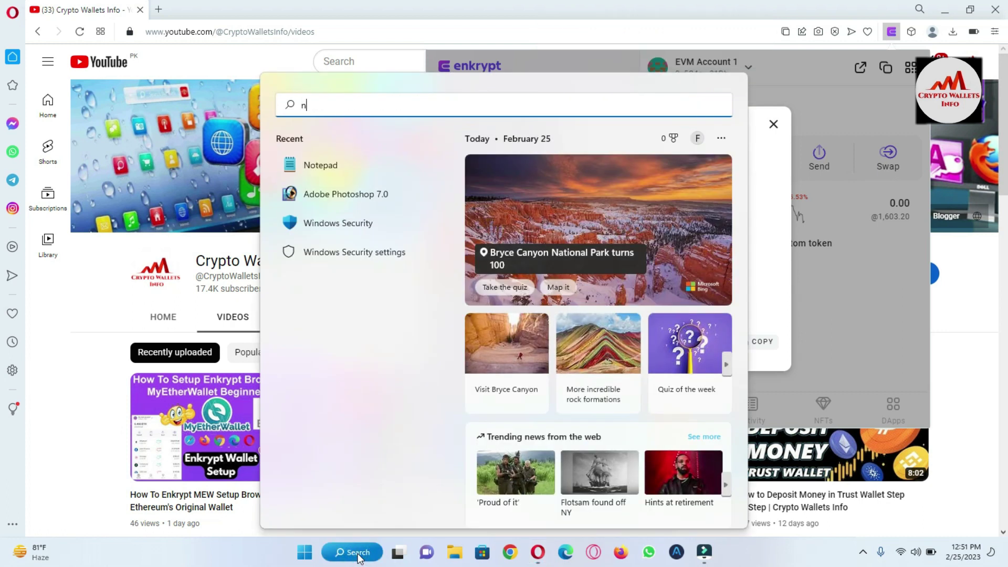
type("ot")
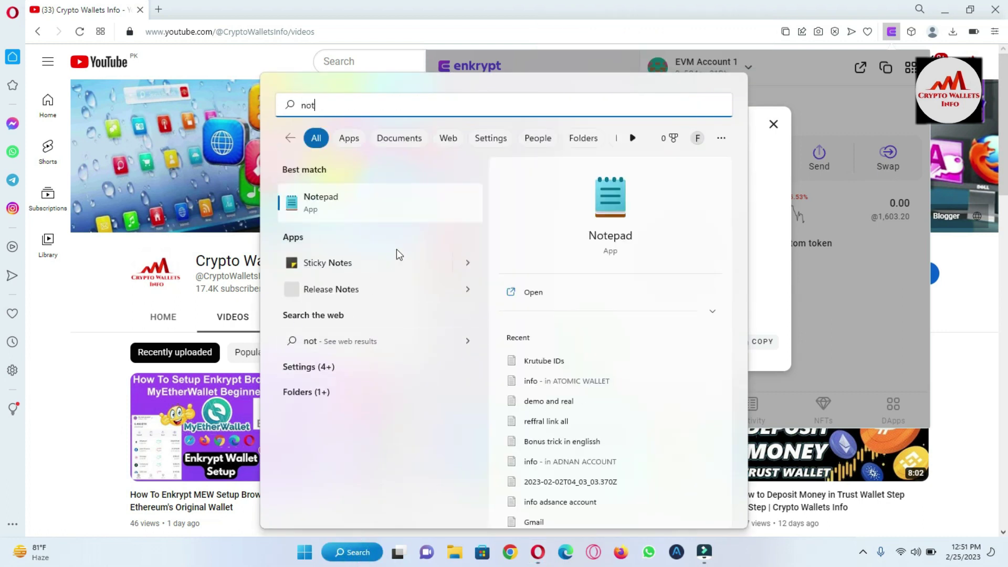
left_click(335, 198)
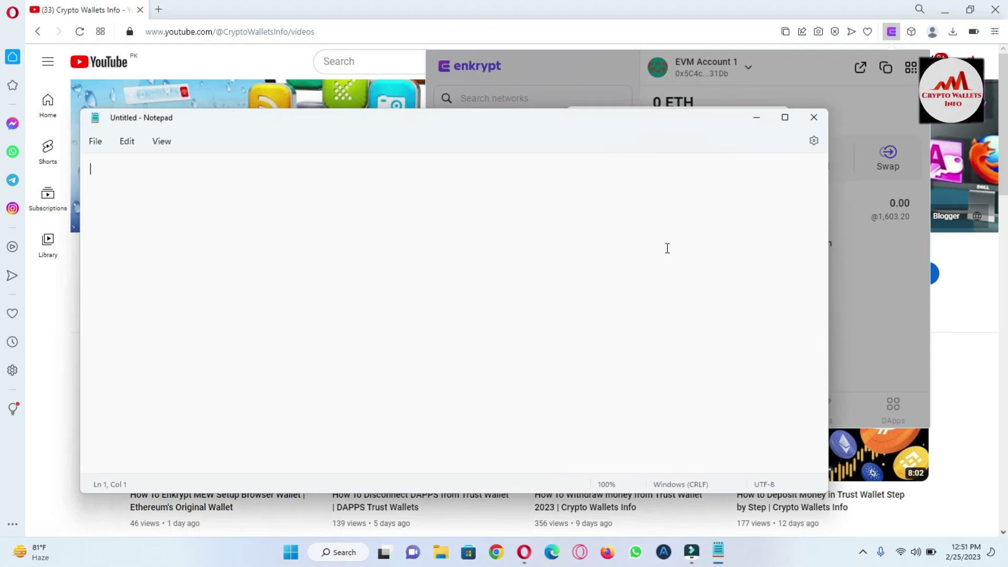
type("ETH WA")
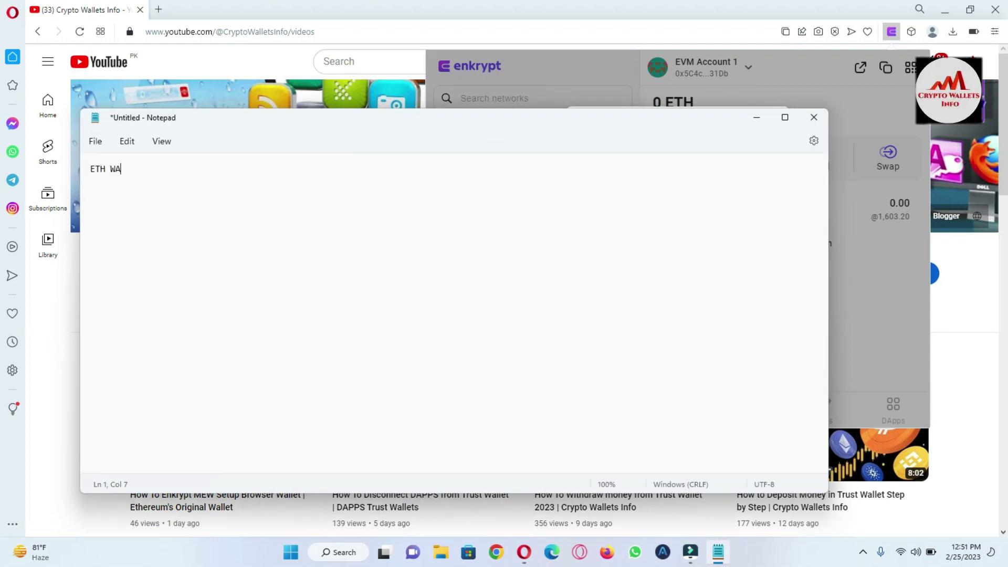
key("BackSpace")
type("allet Address")
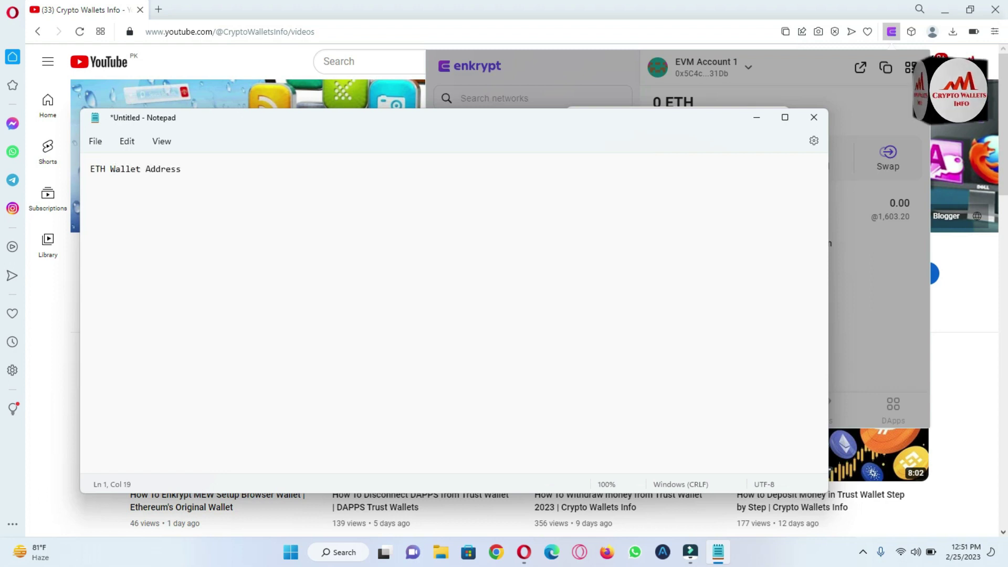
key("Return")
key("Return")
type("0x5C4c4406ED62d0E6d572234F4550fc44C8Fc31Db")
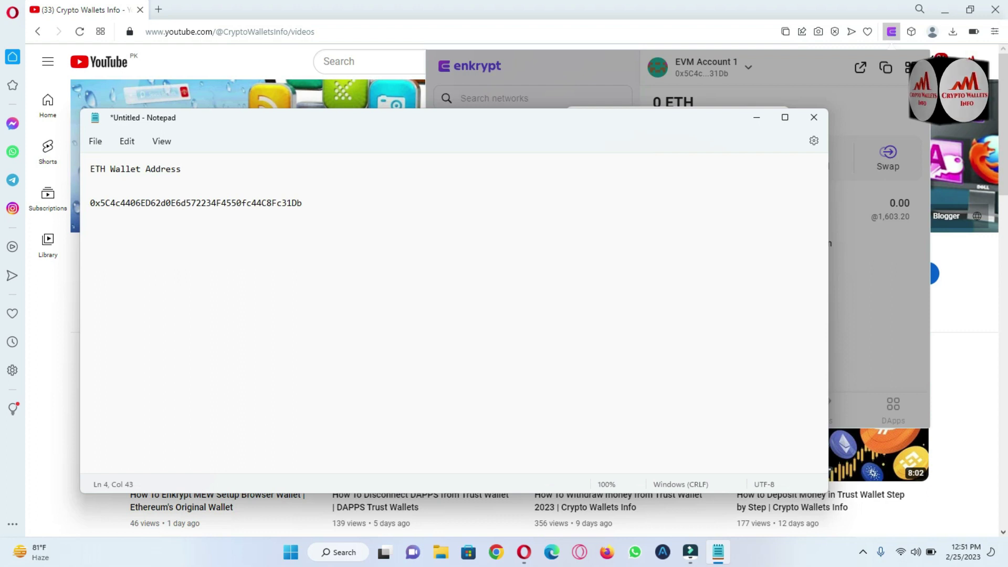
Step: Move the Notepad window down and right, then bring the Enkrypt browser back to the front
left_click(581, 131)
left_click_drag(511, 121, 841, 335)
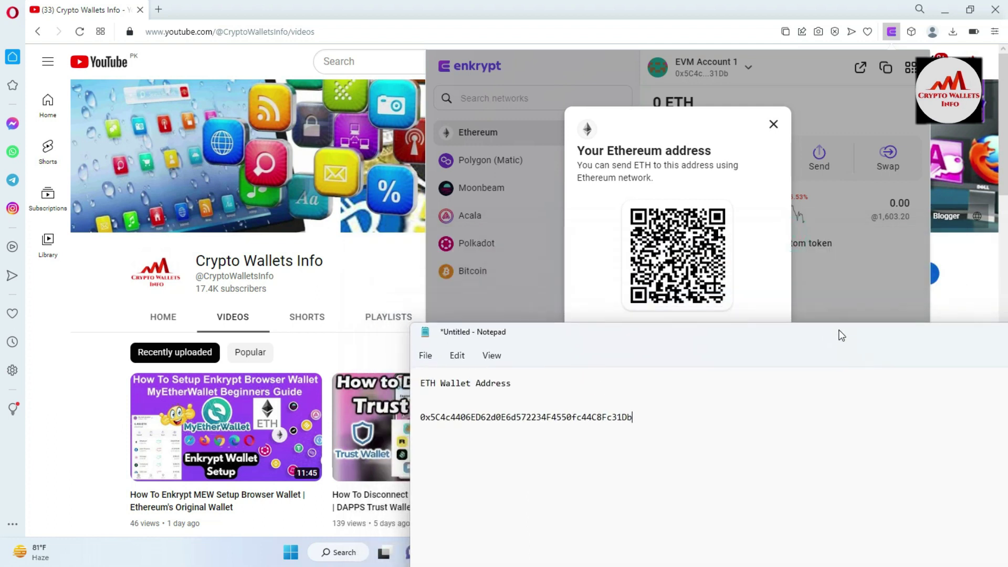
left_click_drag(731, 333, 752, 377)
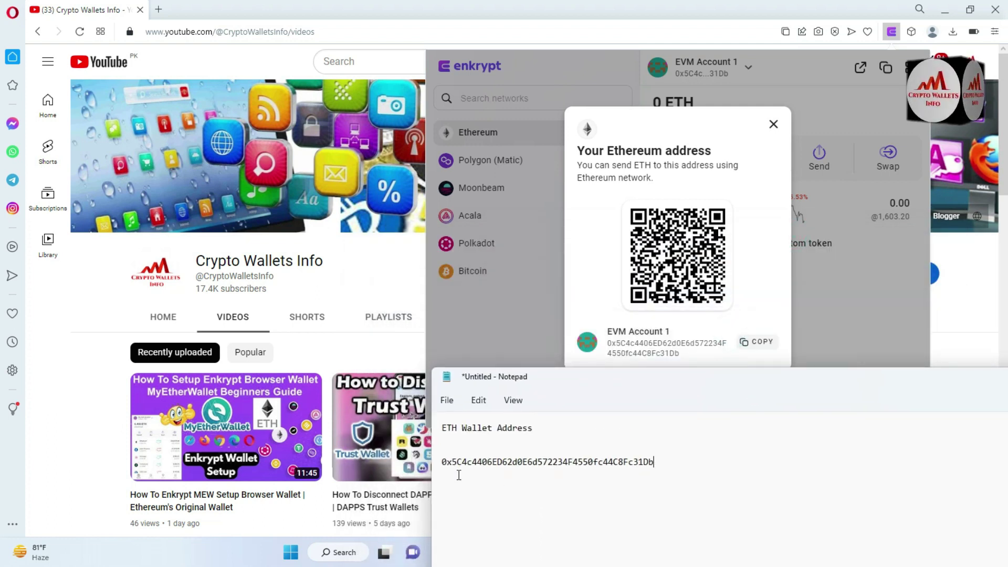
left_click(637, 346)
left_click(617, 349)
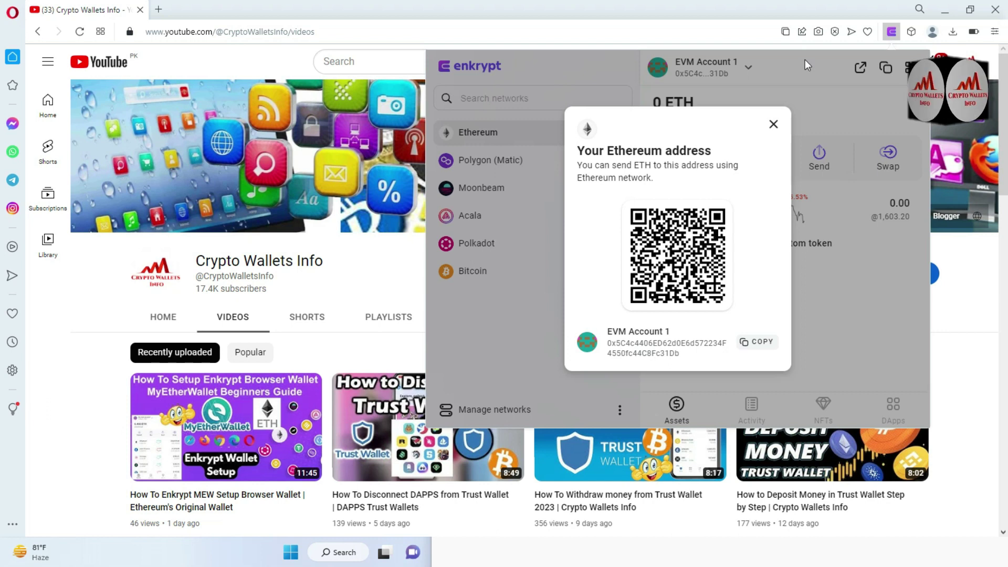
Step: Switch Enkrypt to Polkadot, copy Substrate Account 1's deposit address, and return to the Notepad note
left_click(774, 123)
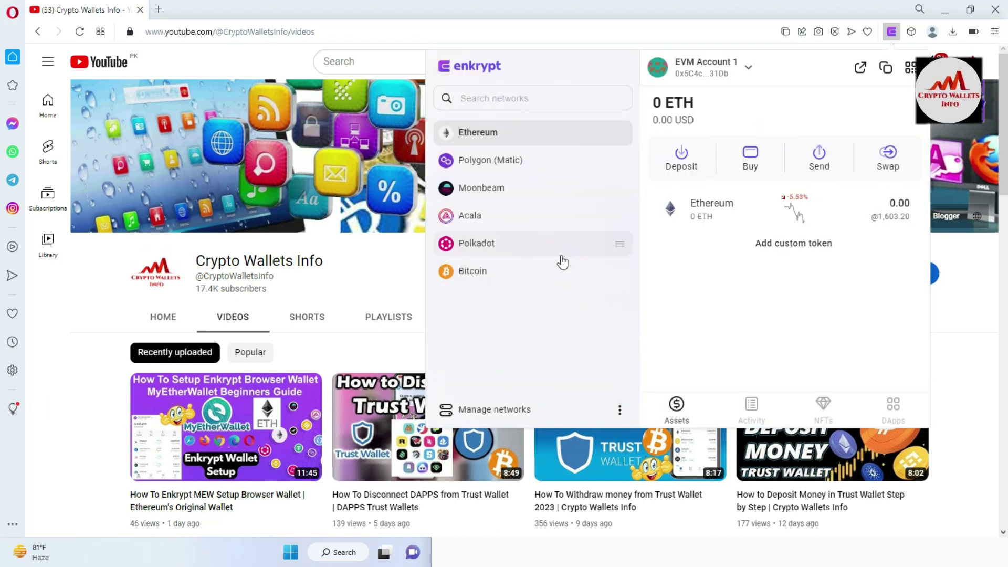
left_click(512, 247)
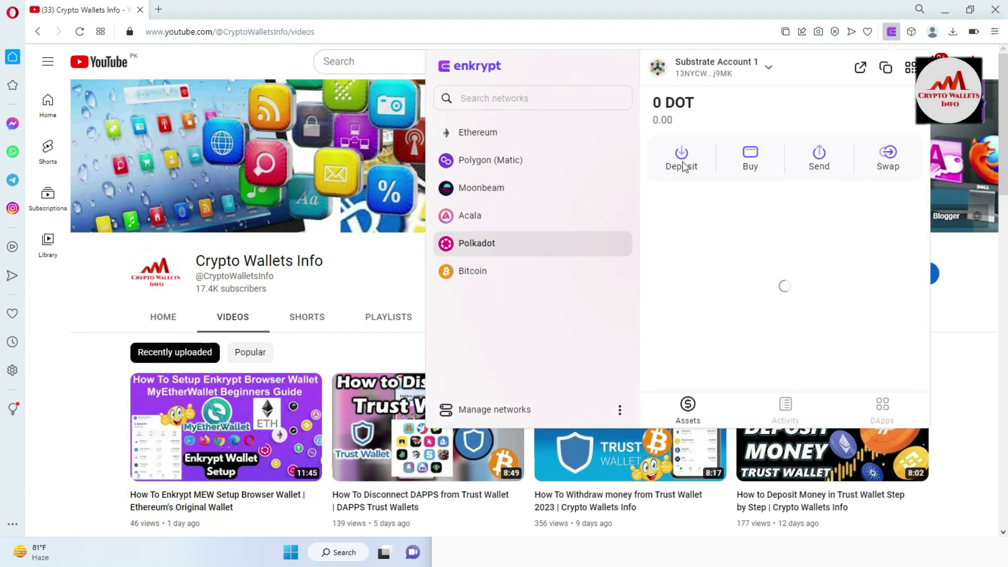
left_click(684, 167)
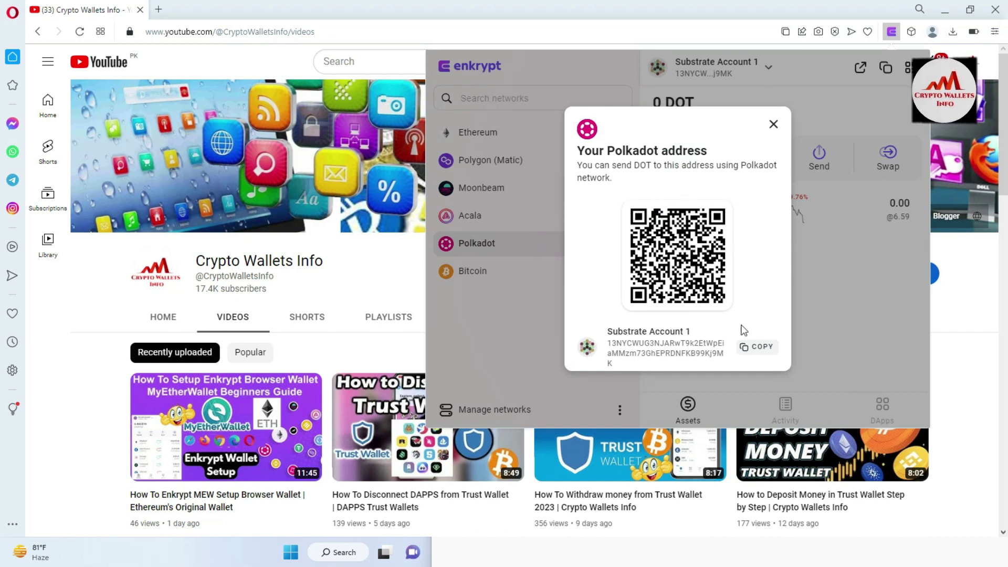
left_click(753, 348)
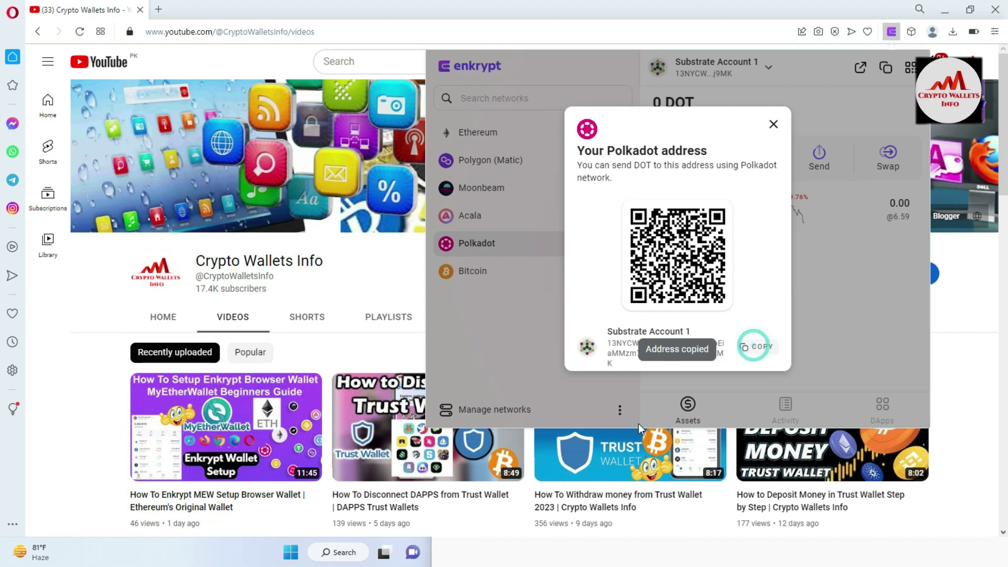
left_click(469, 546)
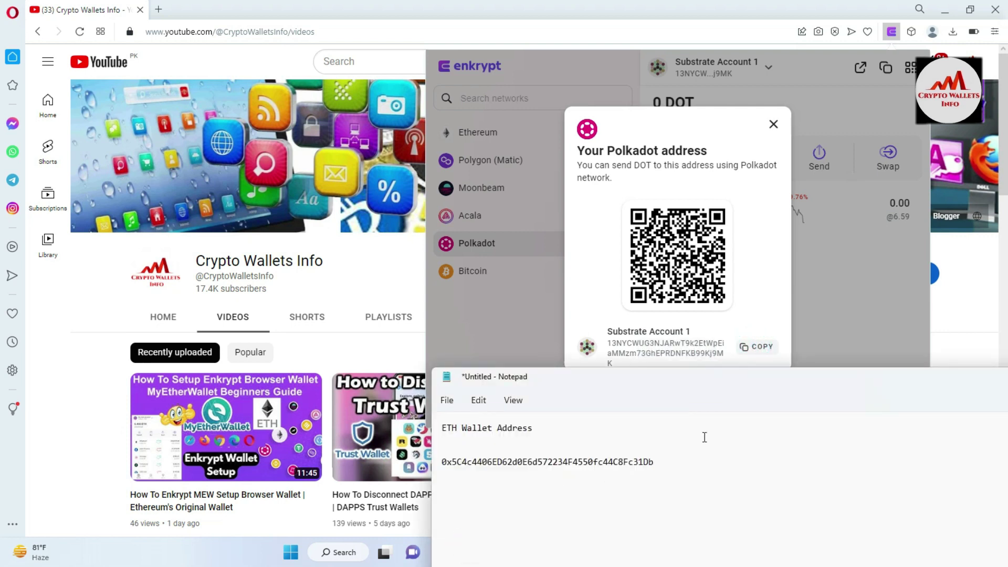
left_click(665, 462)
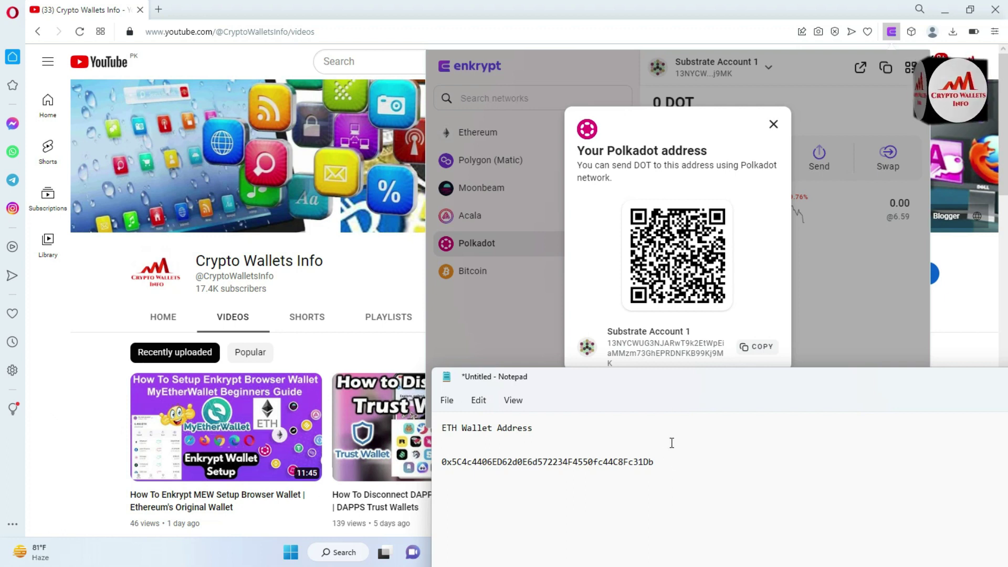
Step: Type a POLKADOT heading in the note and paste the Polkadot address beneath it
type("NET")
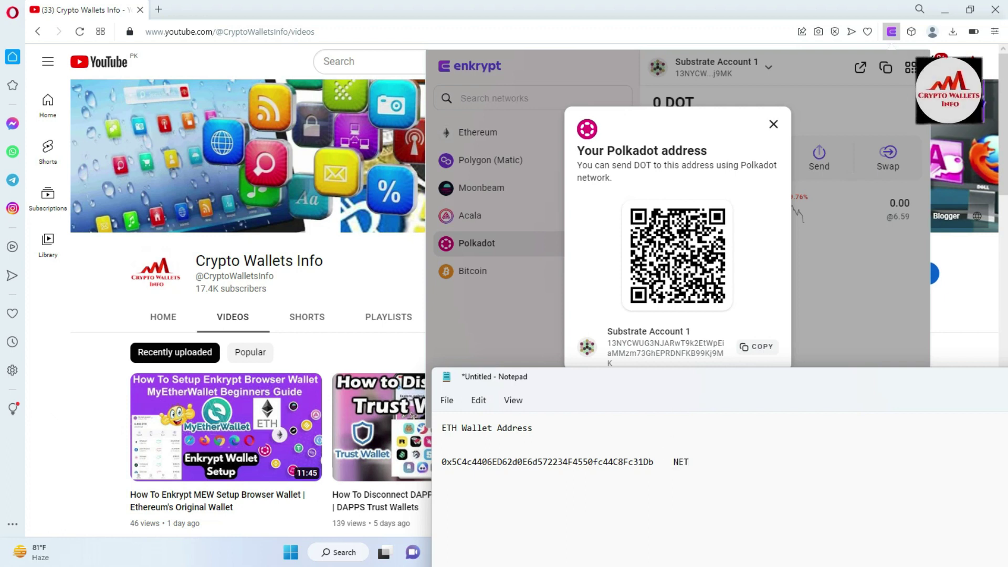
type("WORK")
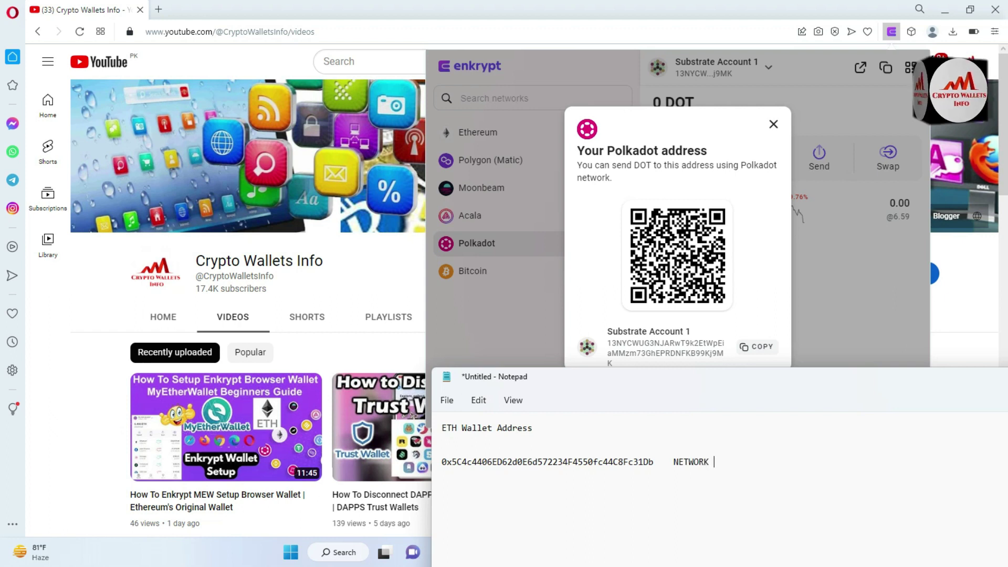
type(" ERC20")
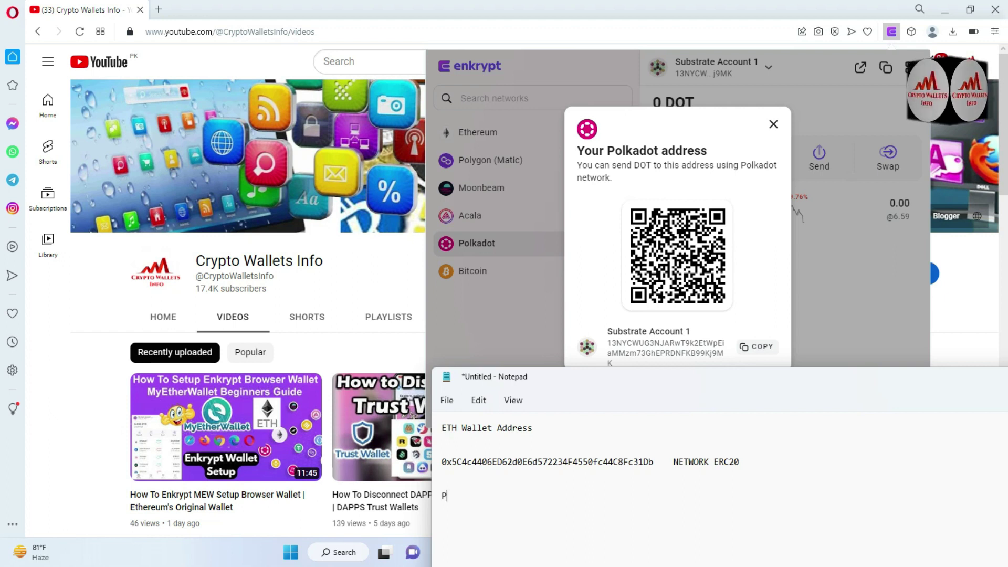
key("BackSpace")
key("BackSpace")
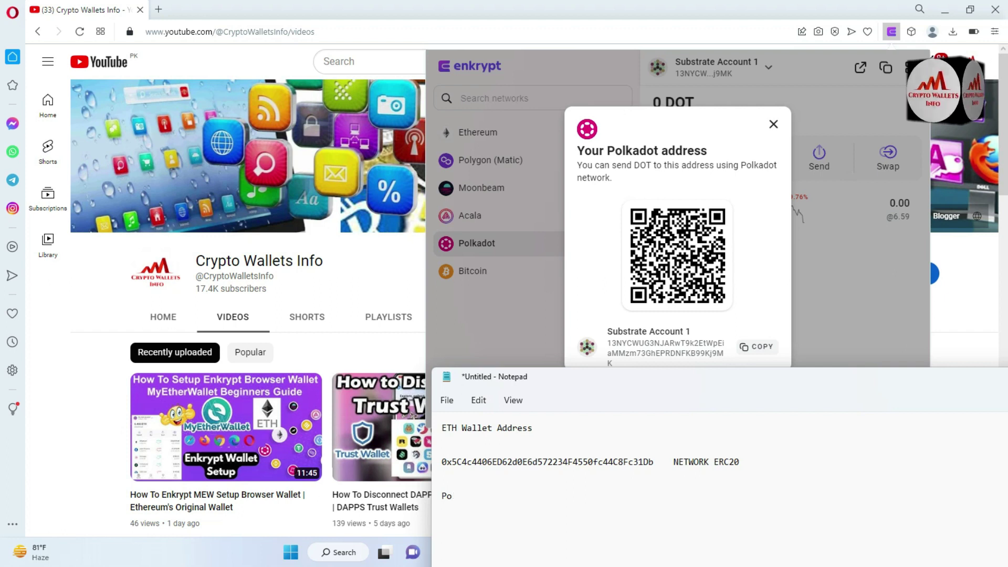
type("OLK")
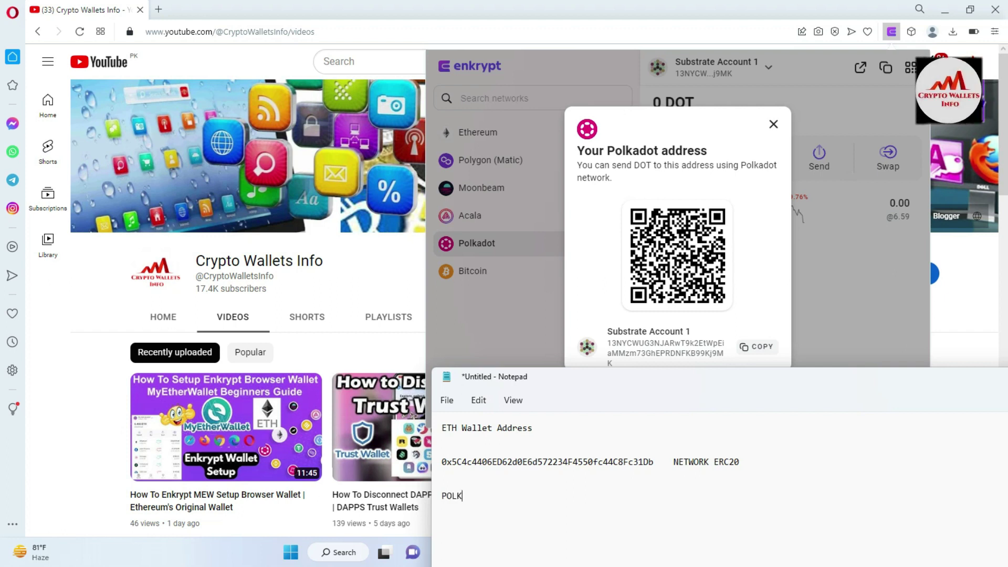
type("ADOT")
key("Return")
key("Return")
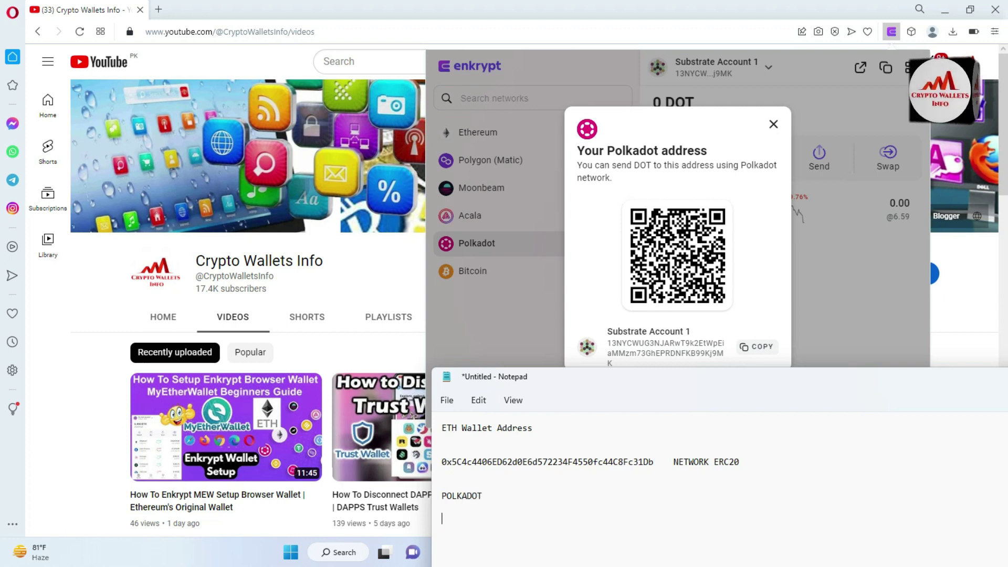
type("13NYCWUG3NJARwT9k2EtWpEiaMMzm73GhEPRDNFKB99Kj9MK")
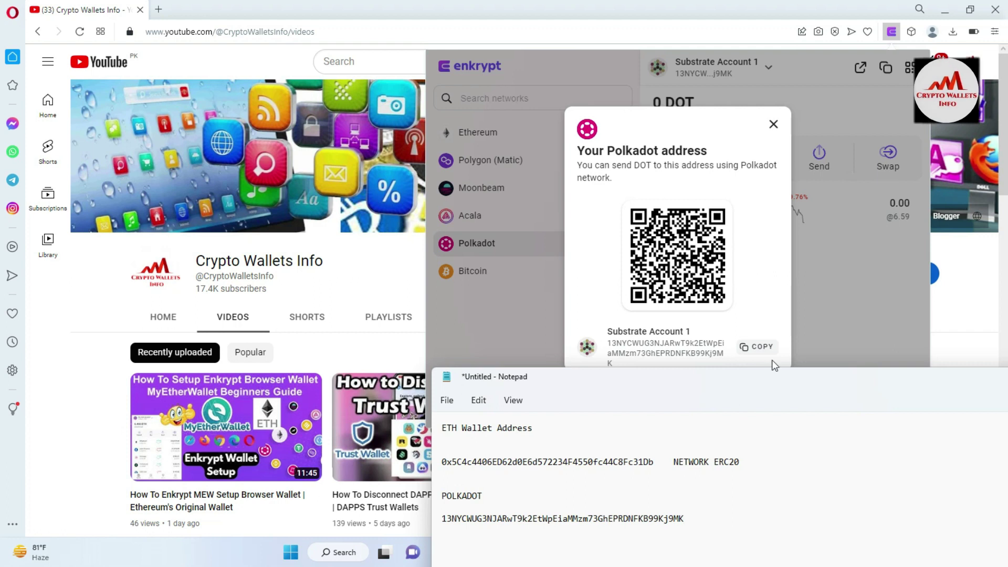
Step: Move the Notepad window up and right, then return to the Enkrypt wallet
left_click_drag(711, 382, 913, 240)
left_click(802, 251)
left_click_drag(814, 239, 922, 190)
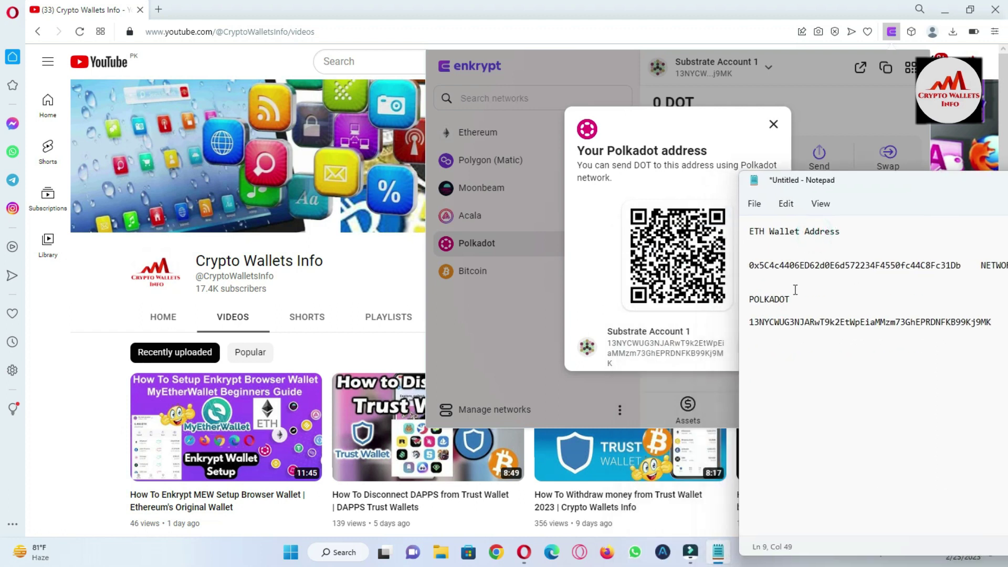
left_click(754, 324)
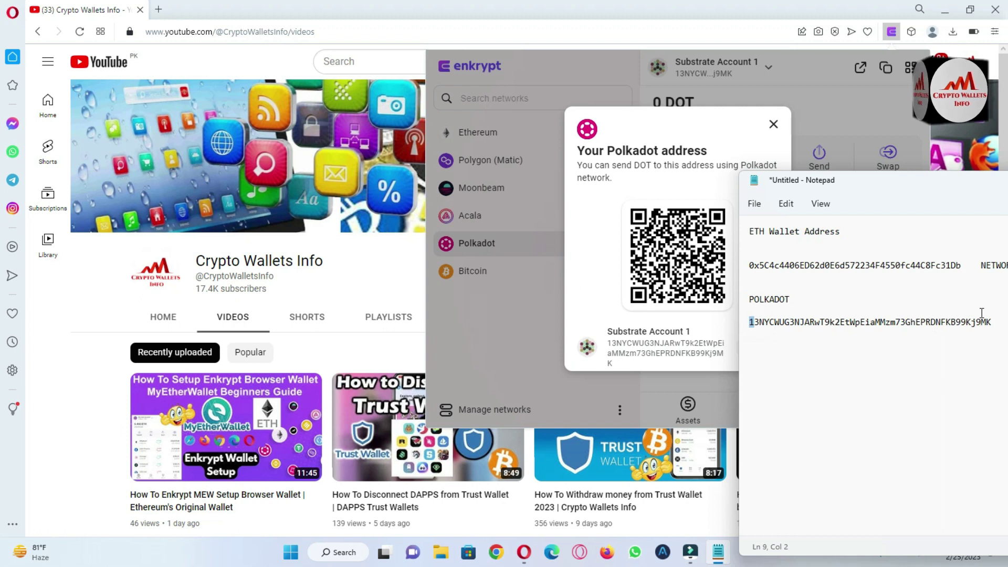
left_click(583, 266)
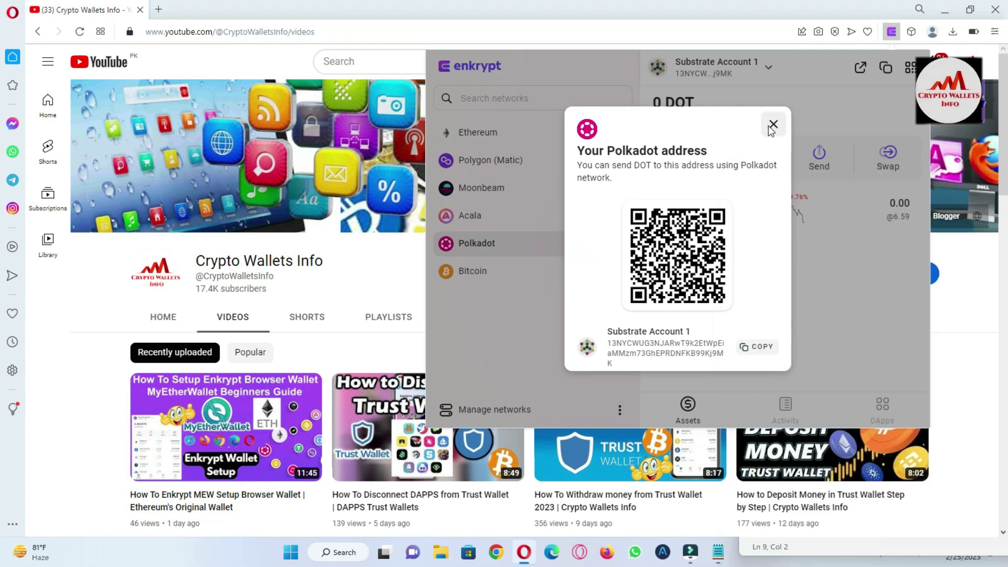
Step: Switch Enkrypt to Bitcoin, move the notes window left, and show Bitcoin Account 1's deposit address
left_click(773, 124)
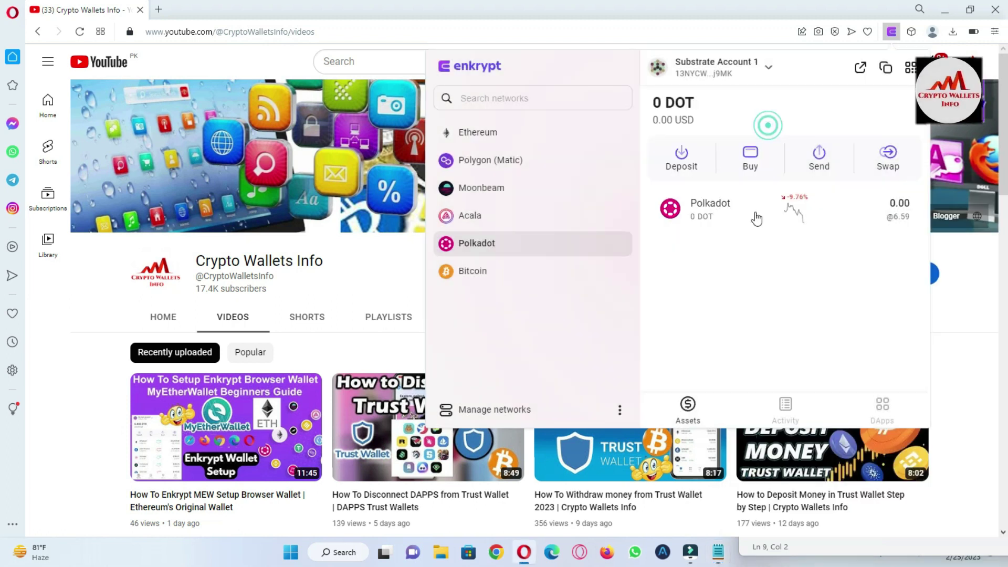
left_click(472, 275)
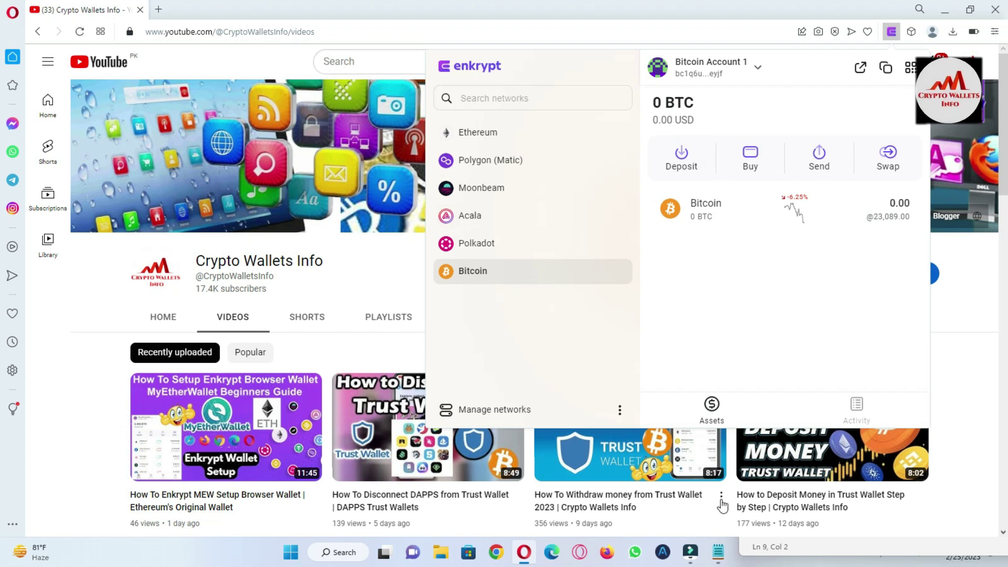
left_click(803, 543)
left_click_drag(885, 186, 155, 152)
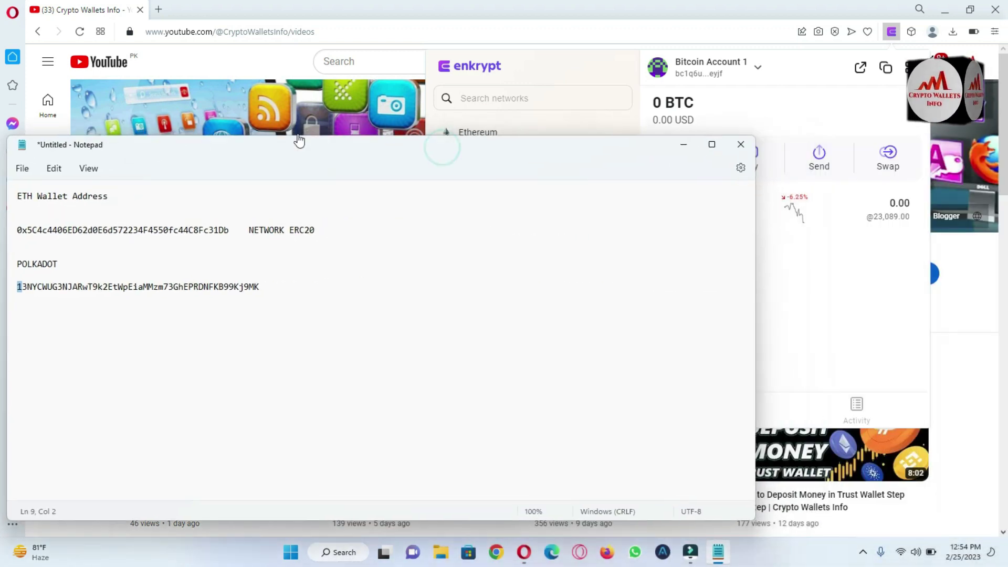
left_click_drag(434, 151, 381, 166)
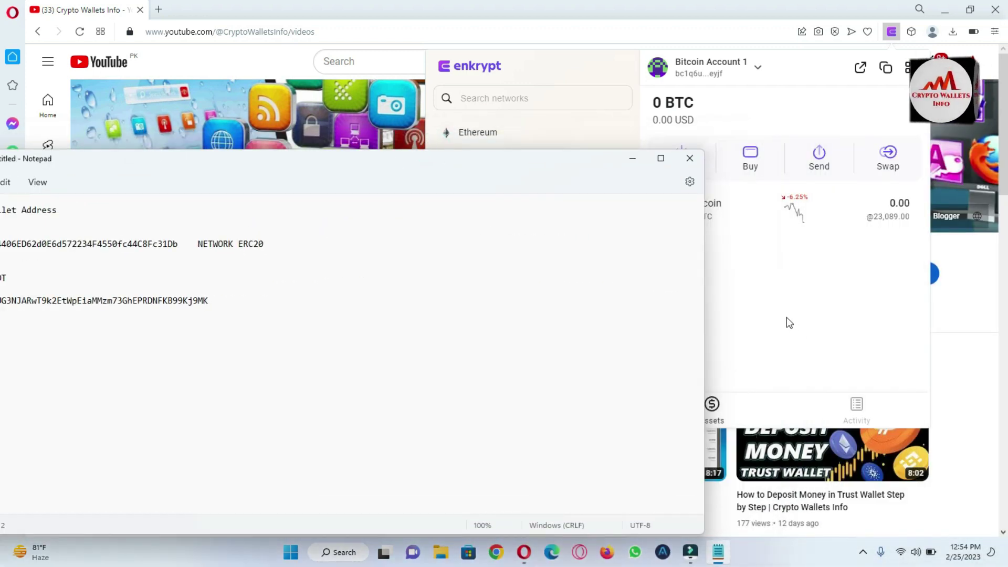
left_click(786, 319)
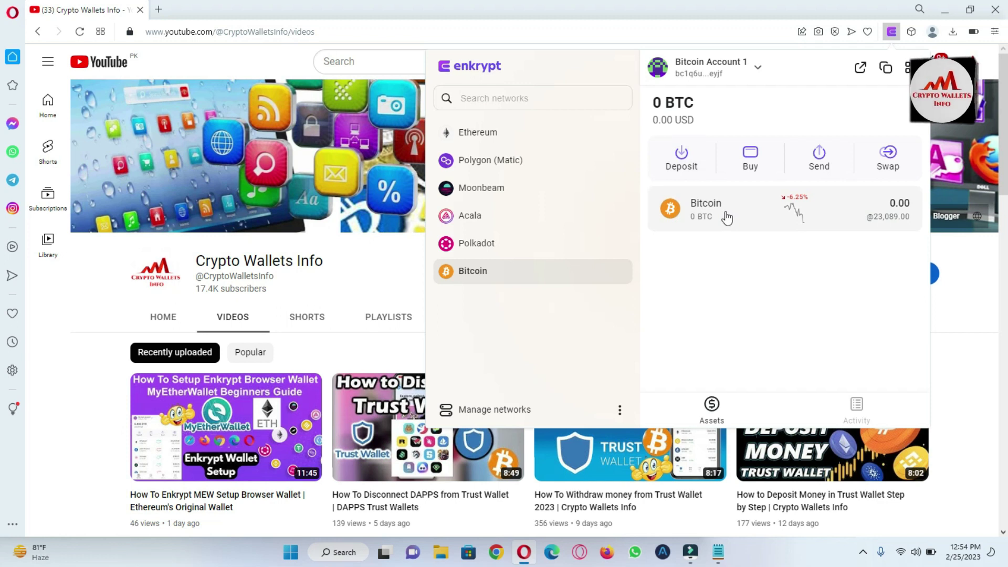
left_click(681, 156)
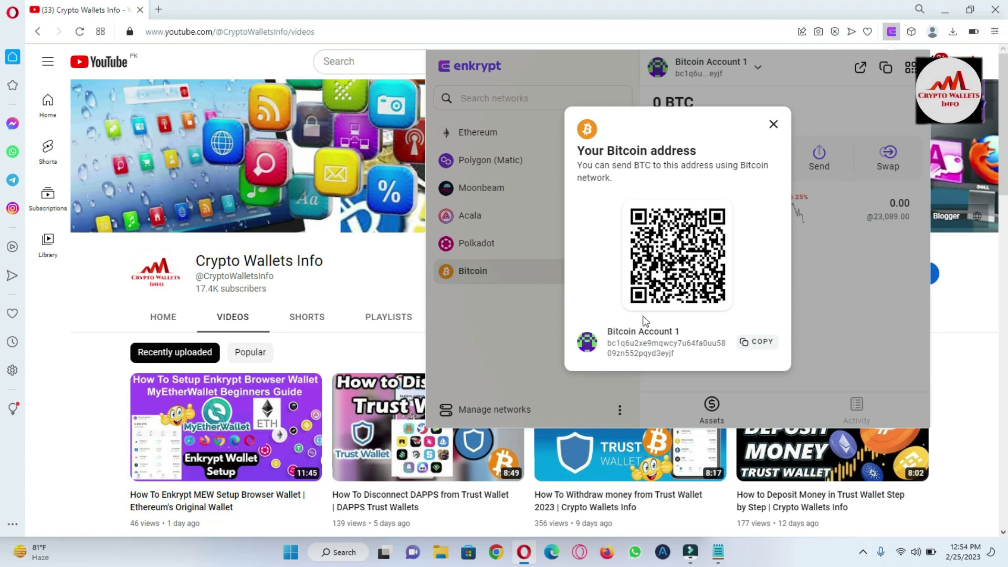
Step: Copy Bitcoin Account 1's receiving address and bring the Notepad note back to the front
left_click(762, 343)
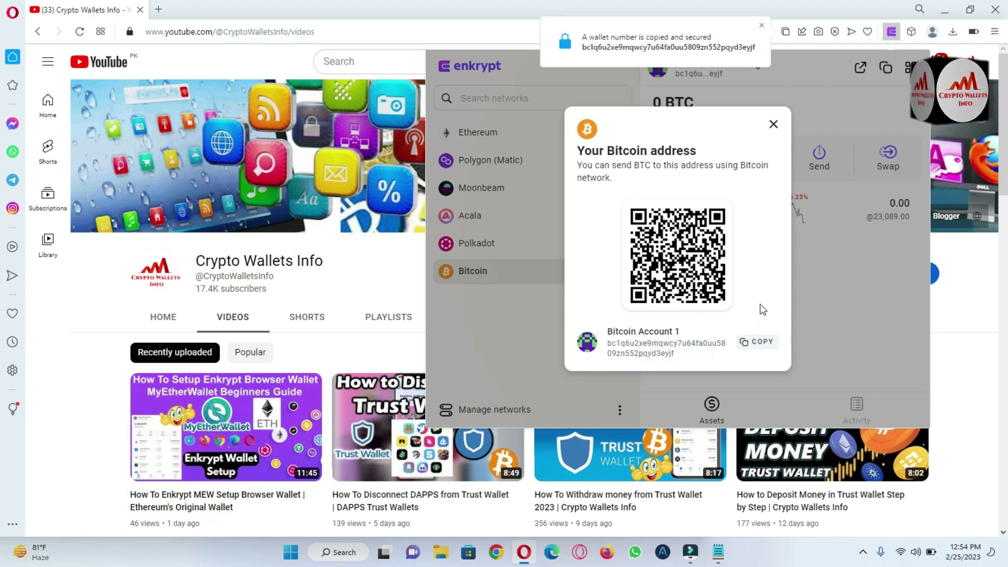
left_click(718, 551)
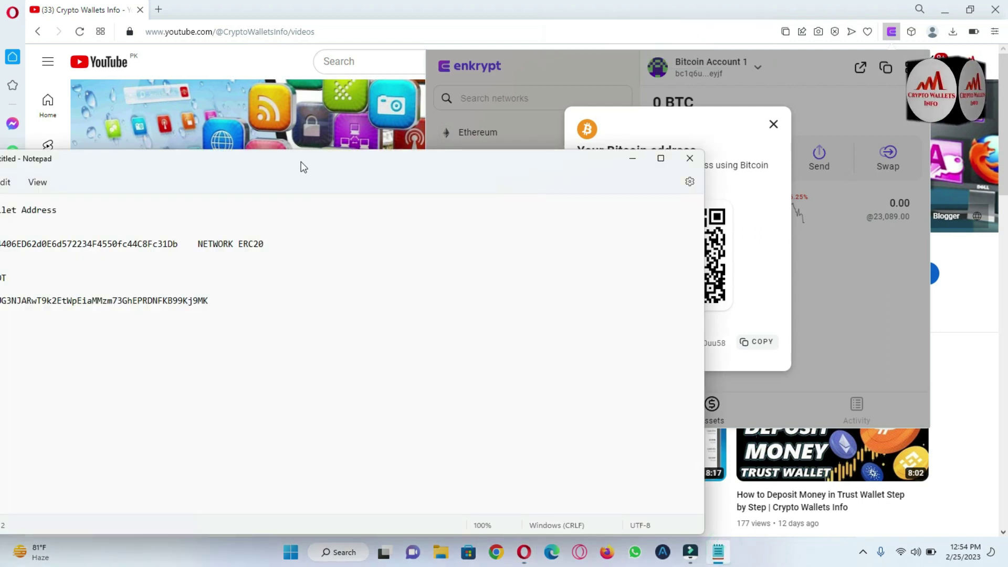
Step: Type 'Bitcoin Wallet Address' after the Polkadot address, paste the Bitcoin address below, and reposition the window
left_click_drag(301, 164, 581, 129)
left_click(521, 259)
key("Return")
type("B")
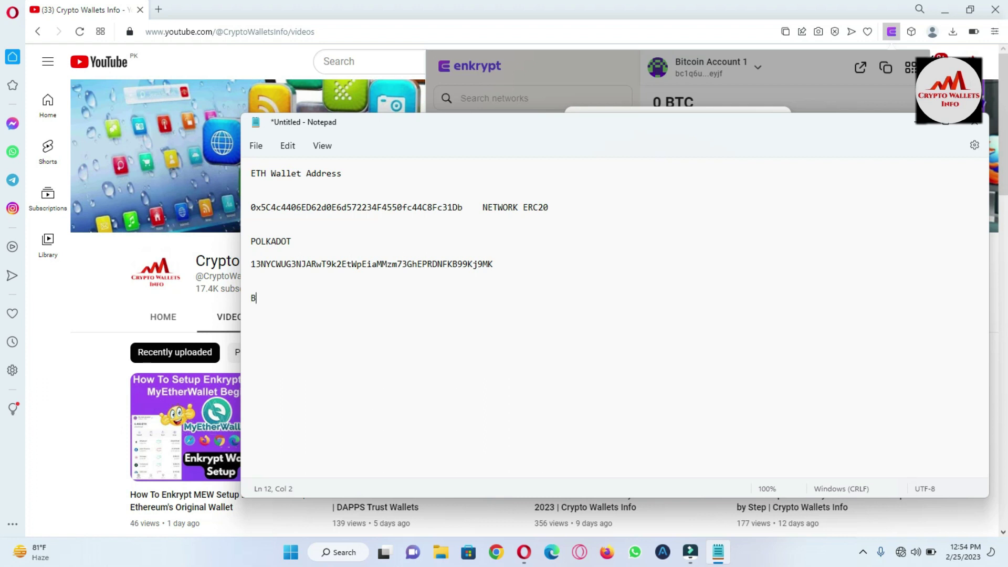
type("itcoin Wa")
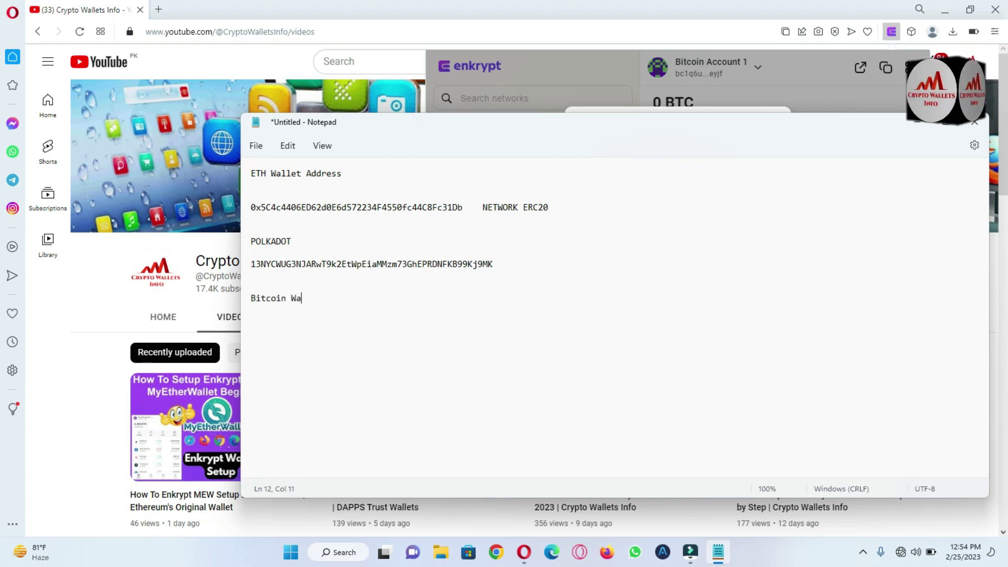
type("llet Address")
key("Return")
key("Return")
key("Return")
key("ctrl+v")
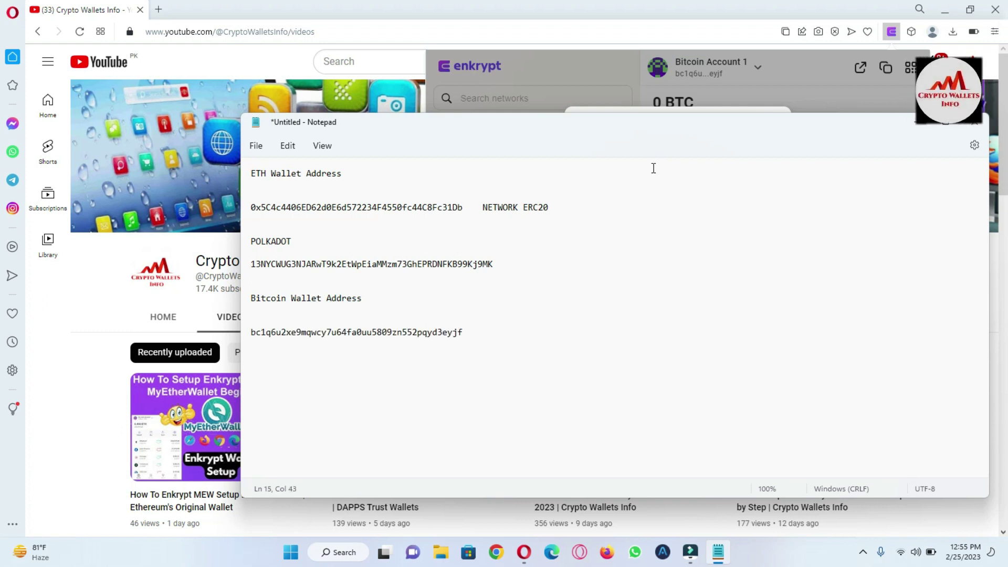
left_click_drag(608, 126, 869, 130)
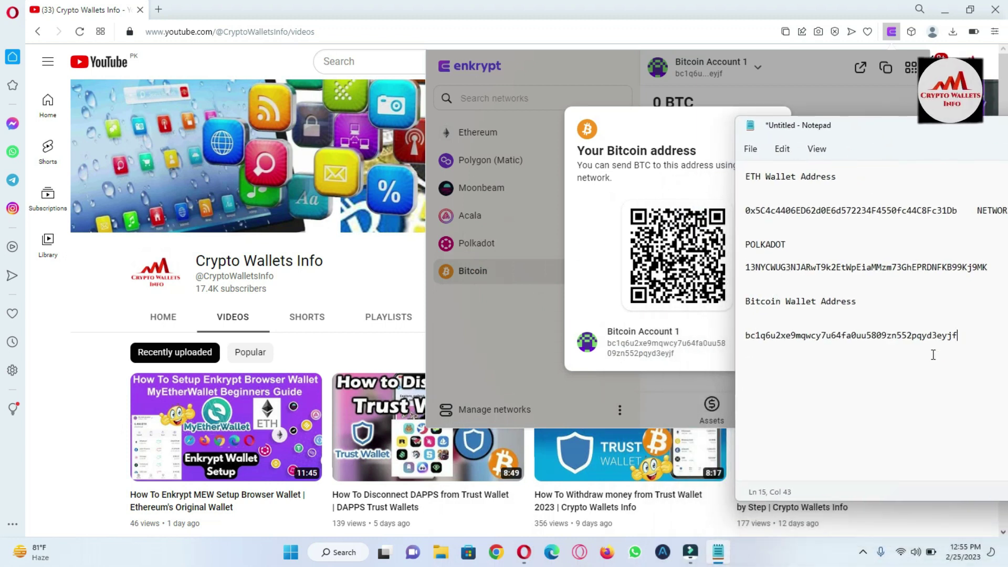
left_click_drag(939, 137, 596, 196)
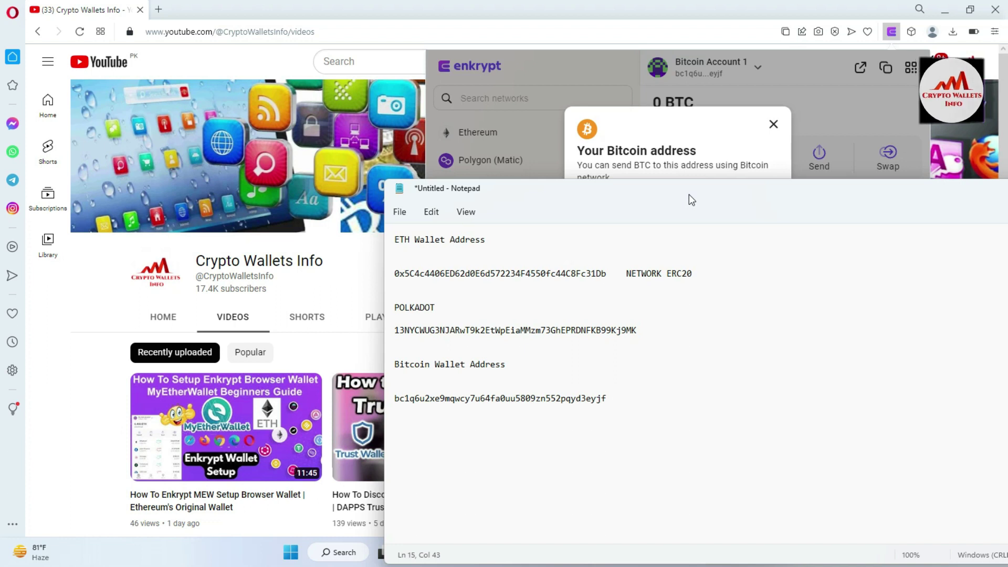
Step: Check the ETH and Bitcoin addresses in Notepad against the Bitcoin Deposit dialog
left_click_drag(644, 195, 577, 193)
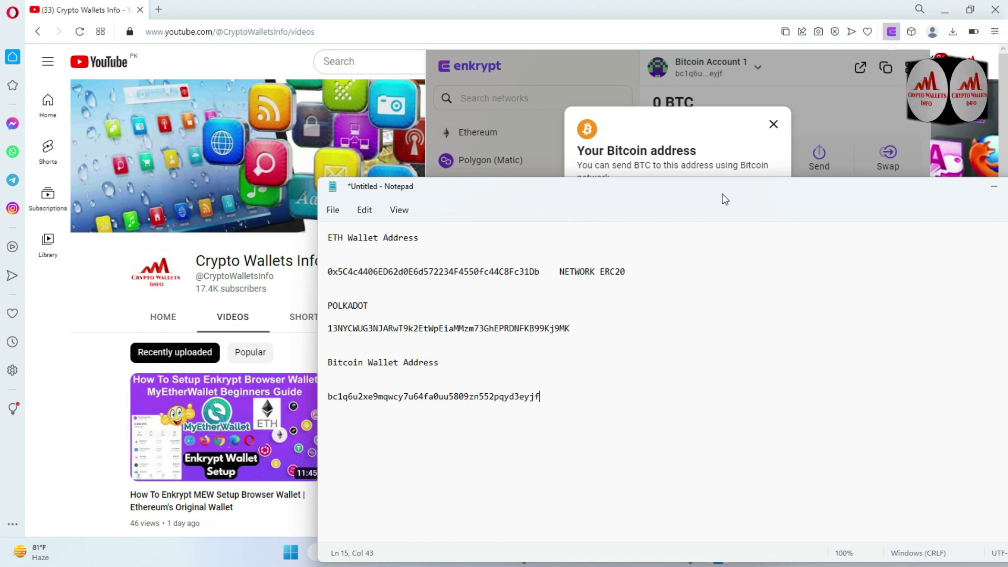
left_click_drag(541, 269, 328, 269)
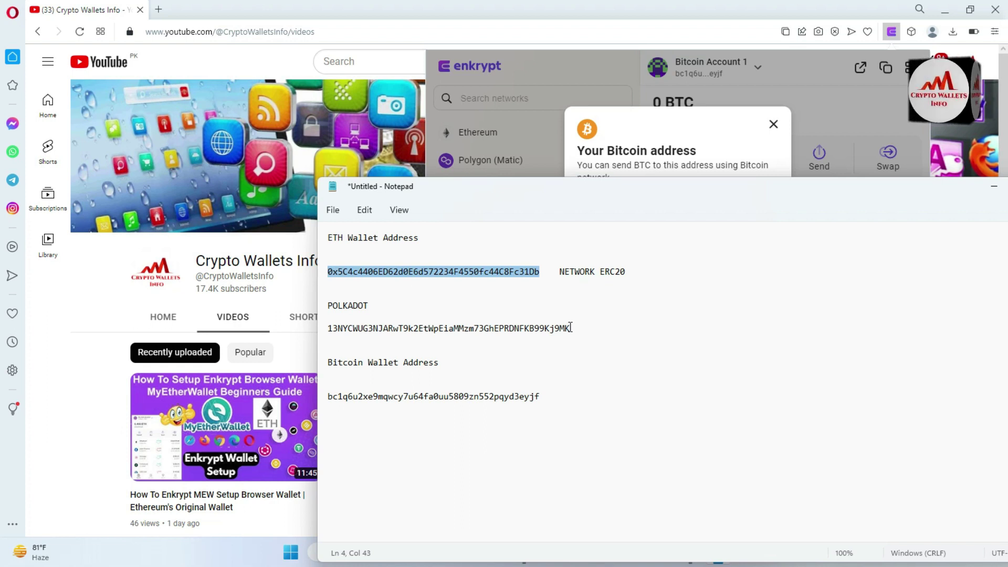
left_click_drag(541, 396, 311, 400)
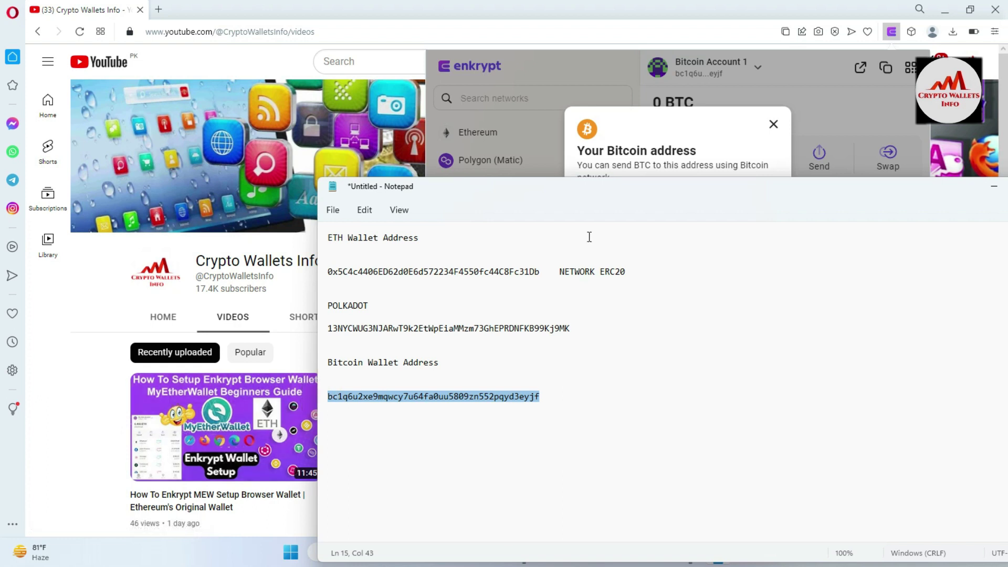
left_click(691, 125)
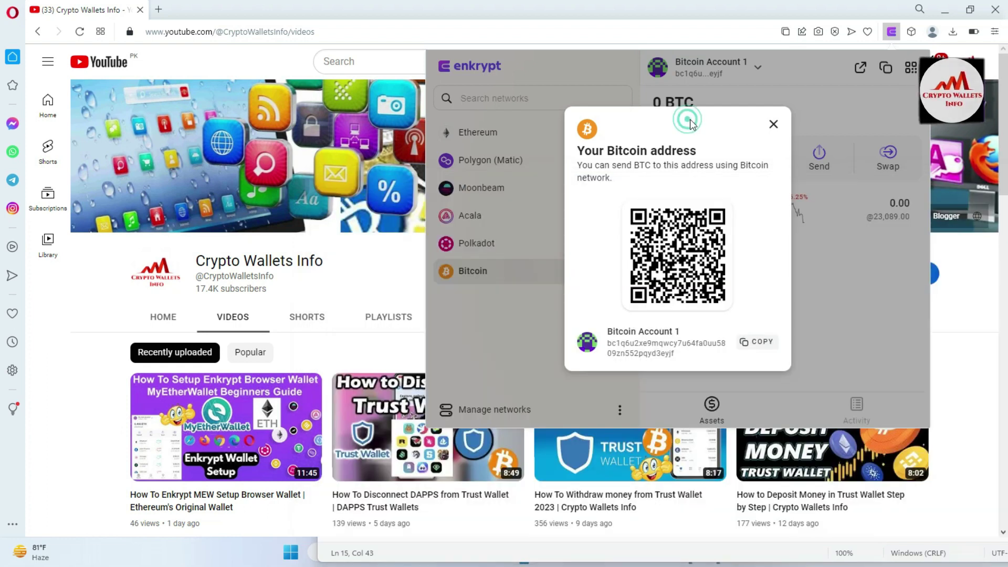
left_click(706, 555)
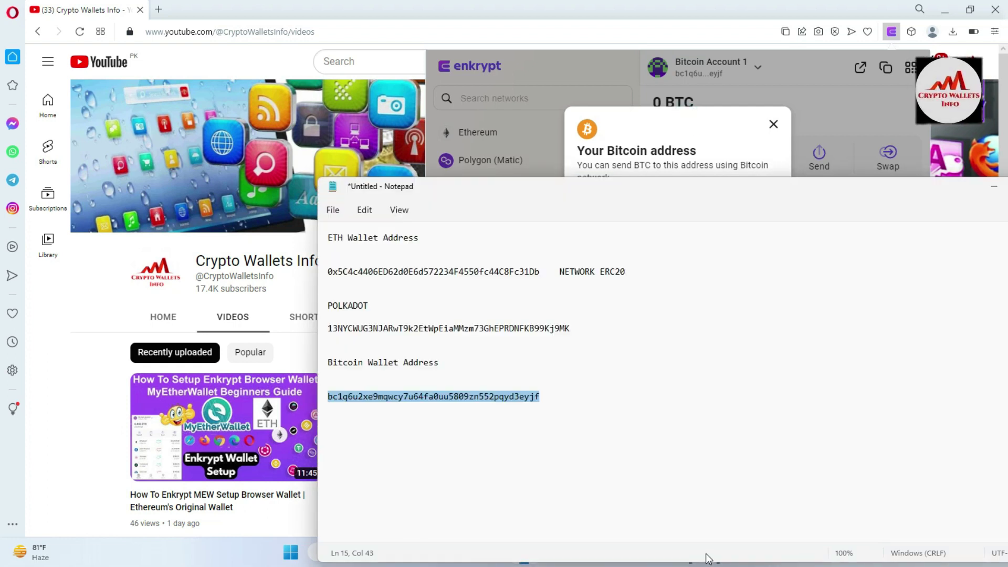
Step: Minimize Notepad and close the Enkrypt popup, leaving YouTube's Crypto Wallets Info Videos tab showing
left_click(989, 188)
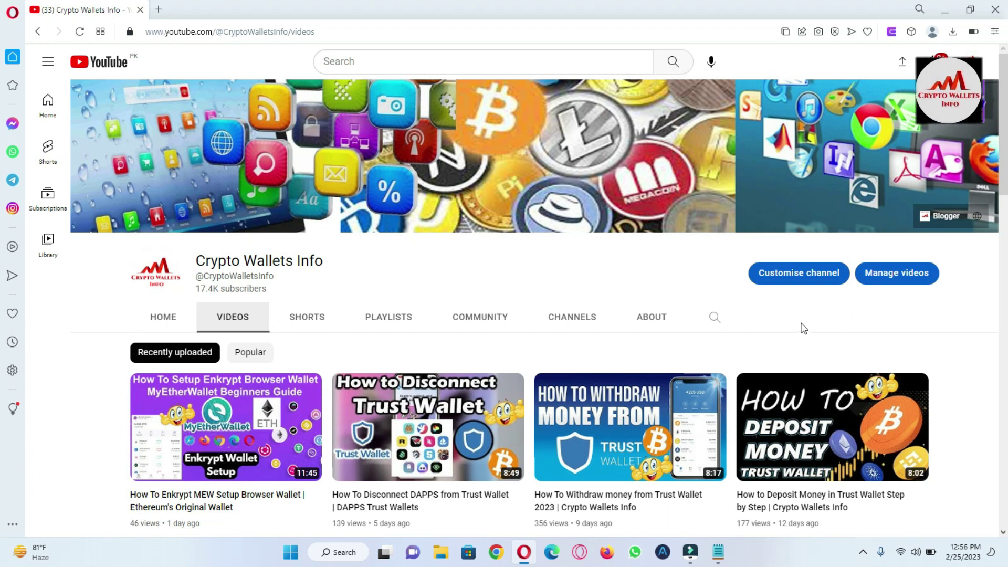
left_click(862, 552)
left_click(864, 520)
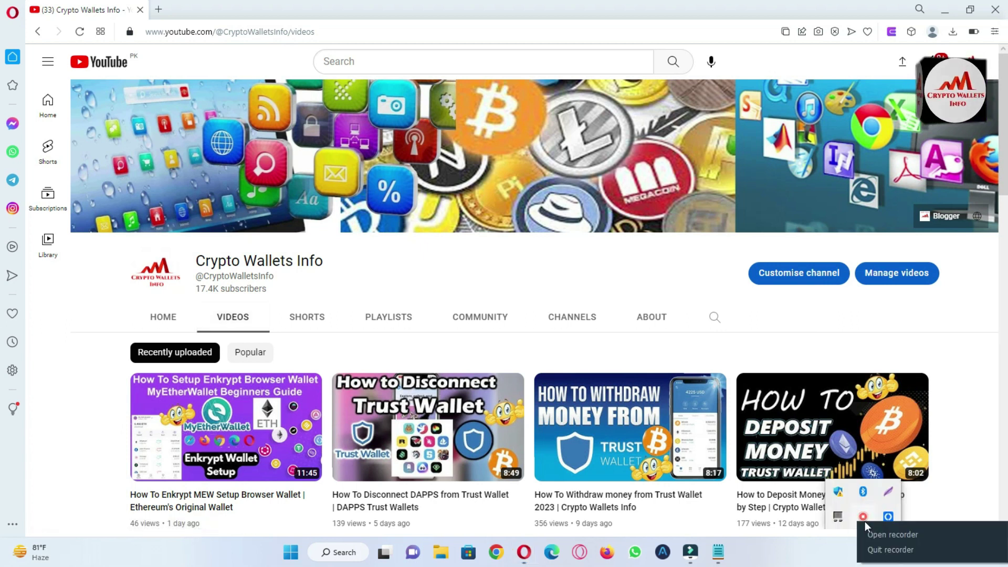